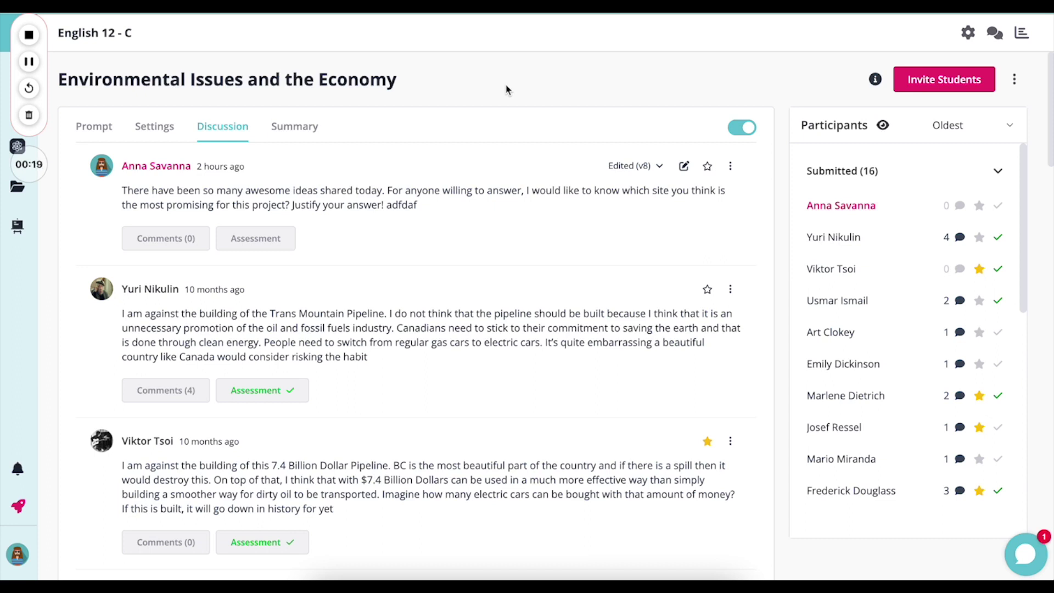
Start a follow-up to the Environmental Issues and the Economy RoundTable.
click(1013, 79)
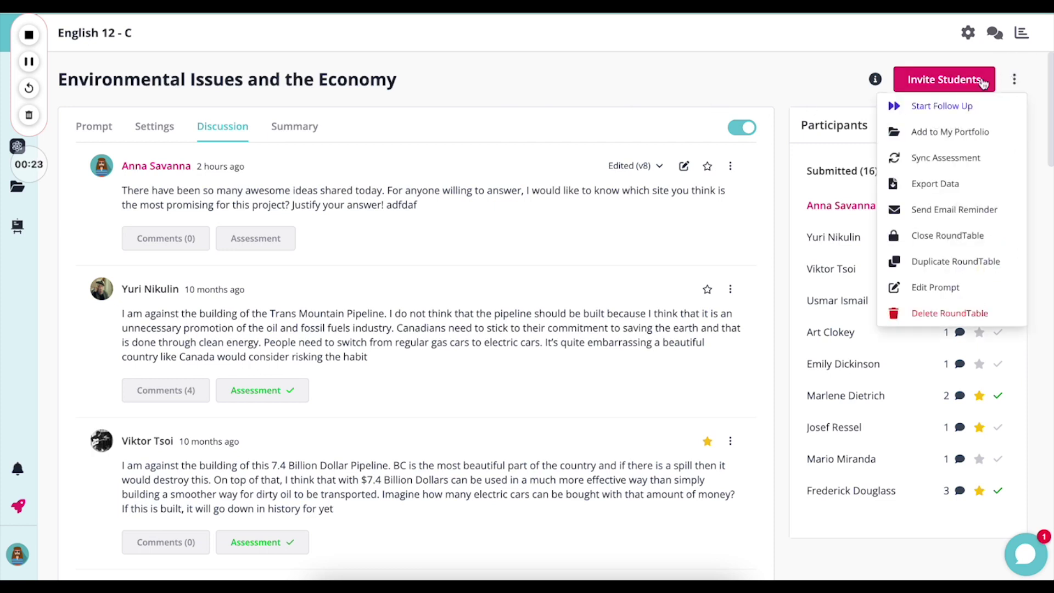
click(944, 107)
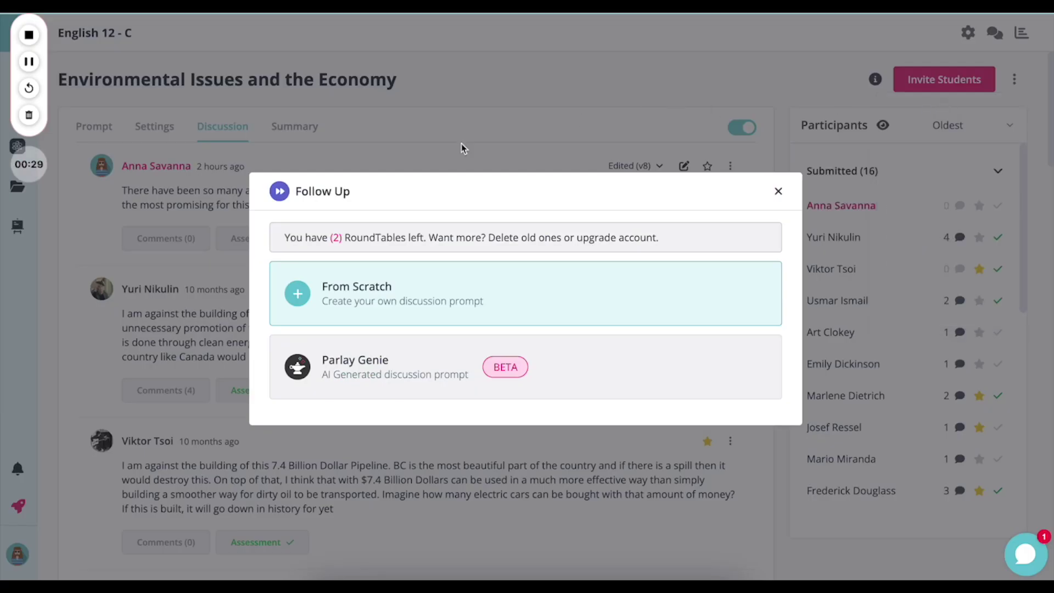
click(336, 295)
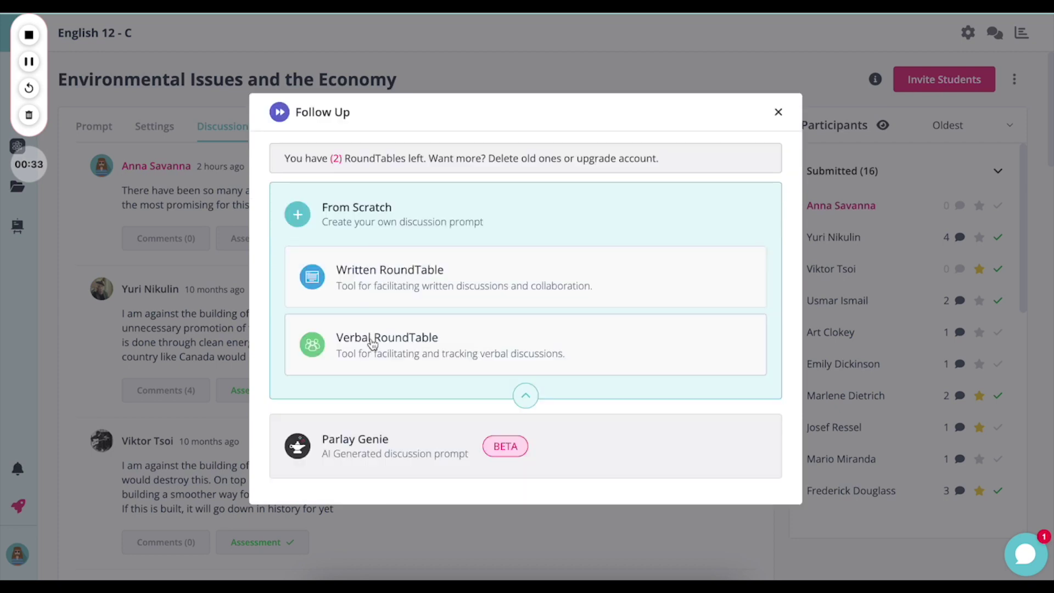
click(383, 454)
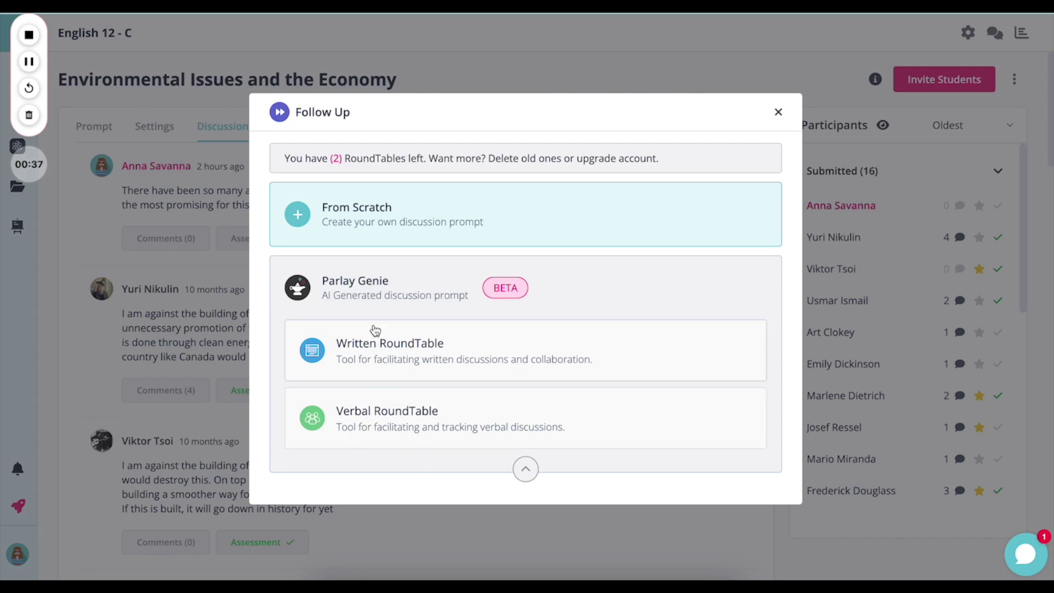
click(382, 235)
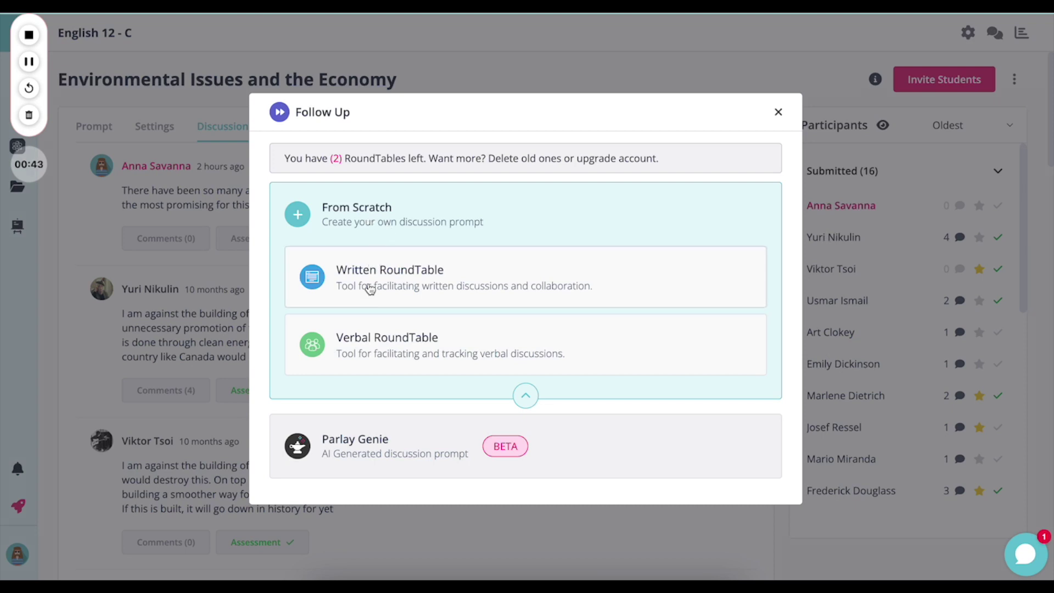
click(369, 347)
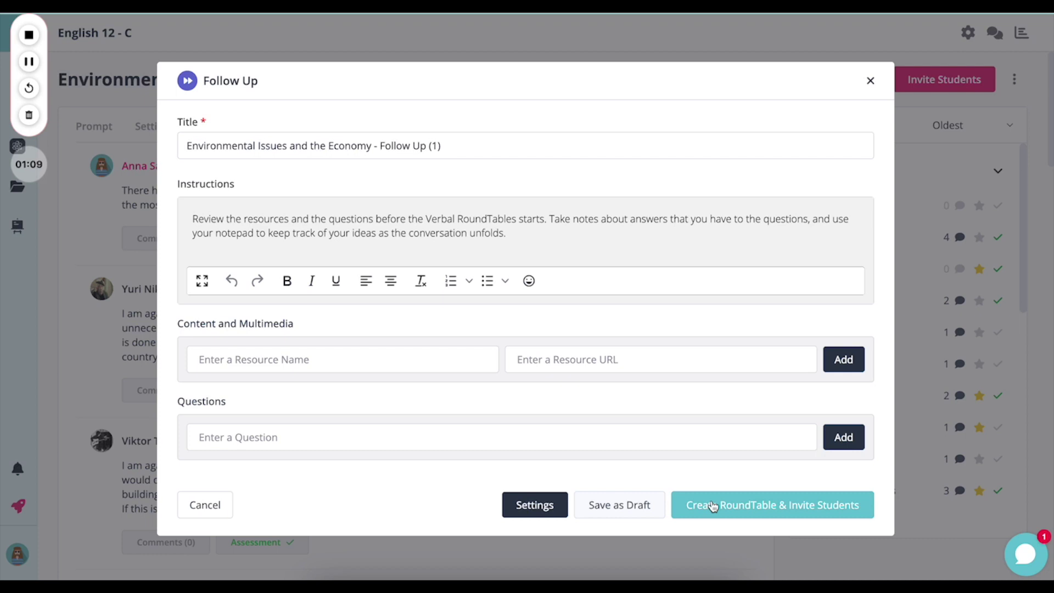
click(213, 506)
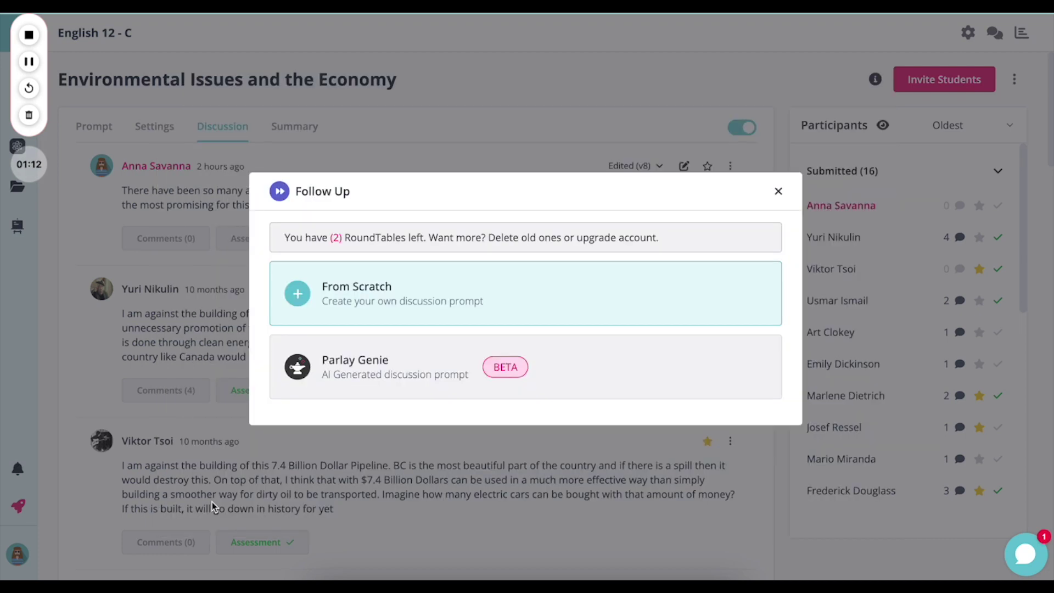
Generate a Written RoundTable follow-up with Parlay Genie, review its title and questions, and save it as a draft.
click(390, 369)
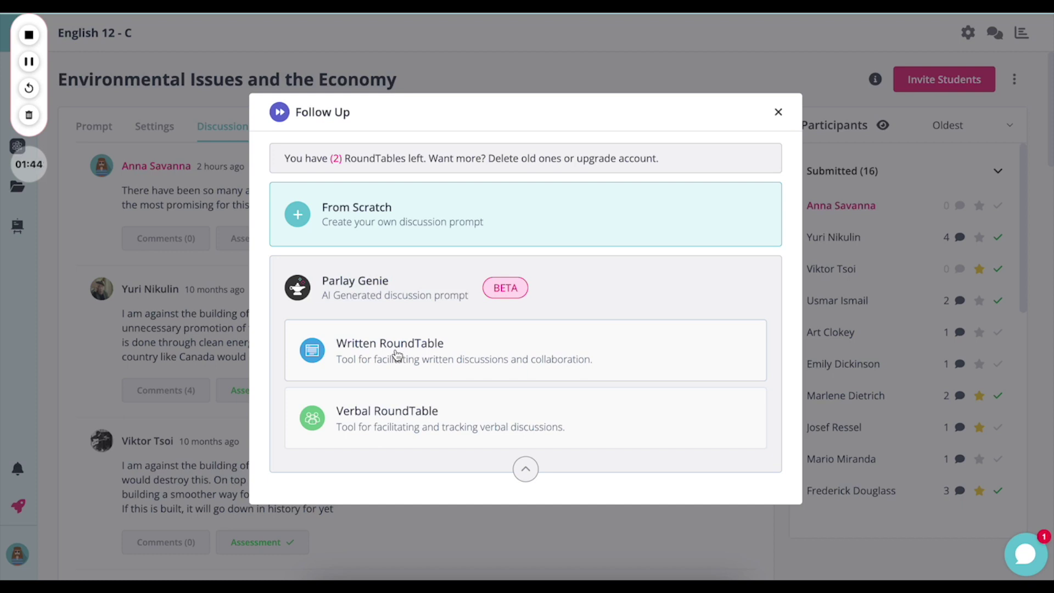
click(396, 356)
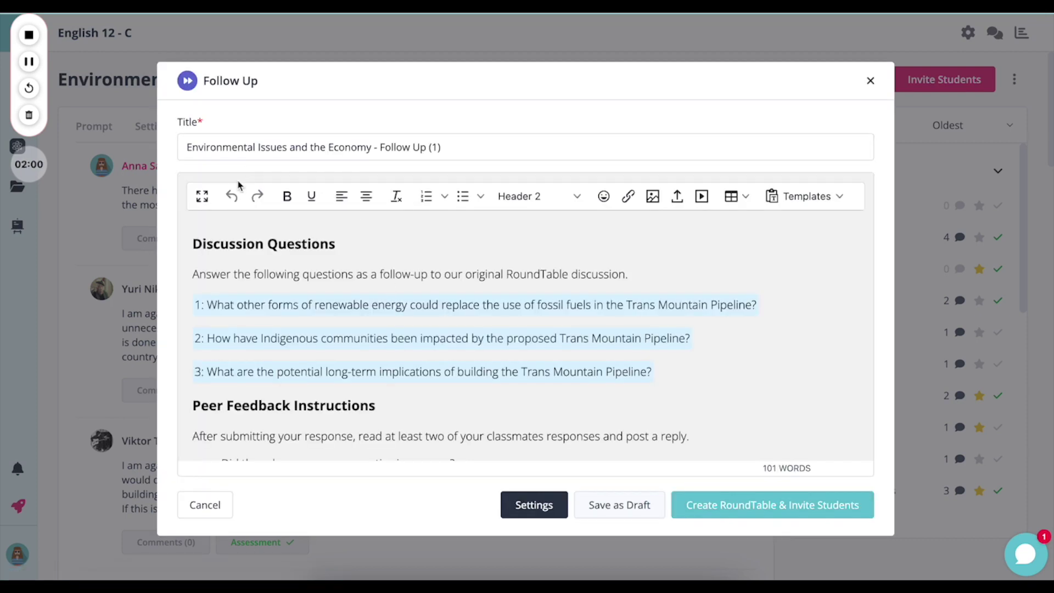
drag(377, 147, 459, 145)
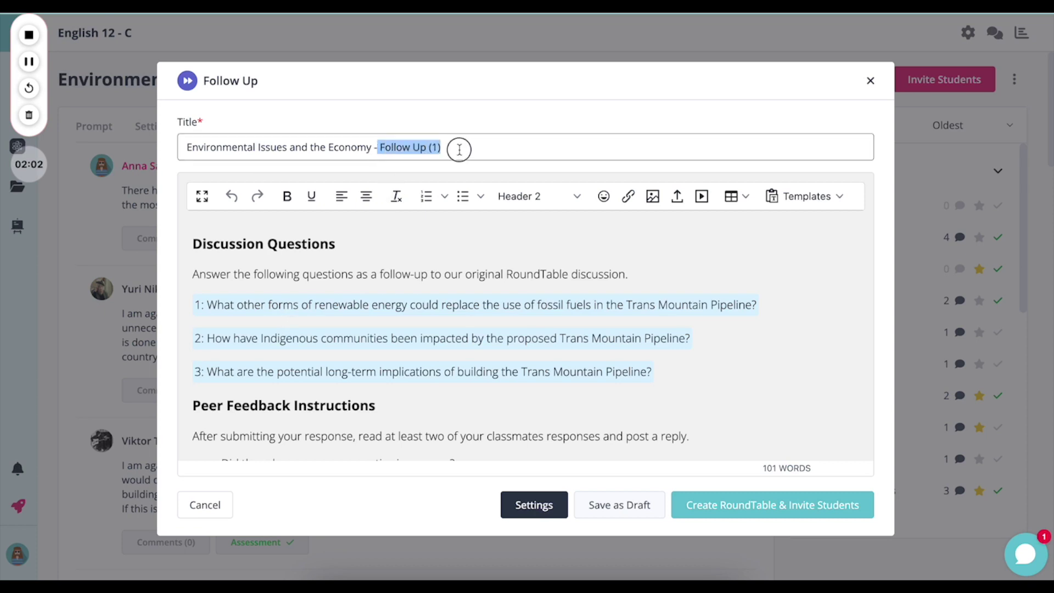
click(329, 148)
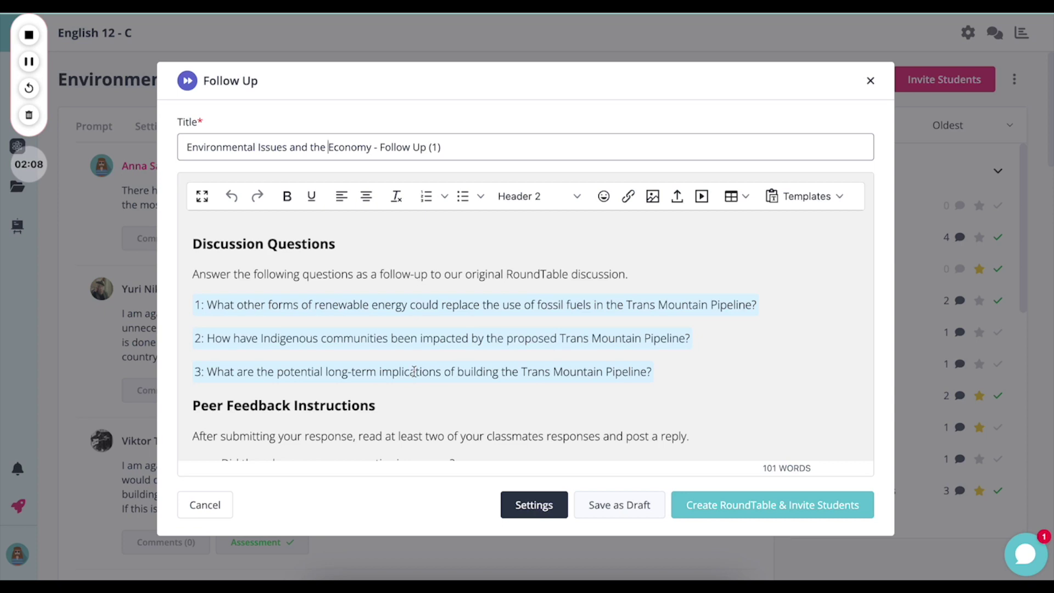
scroll(417, 372, down, 1)
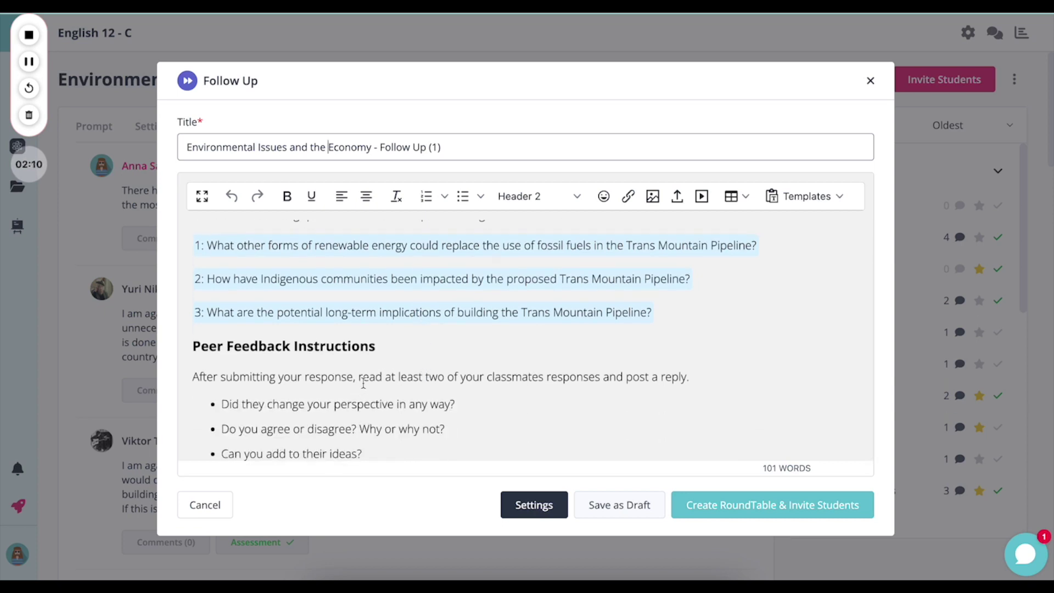
scroll(362, 373, up, 1)
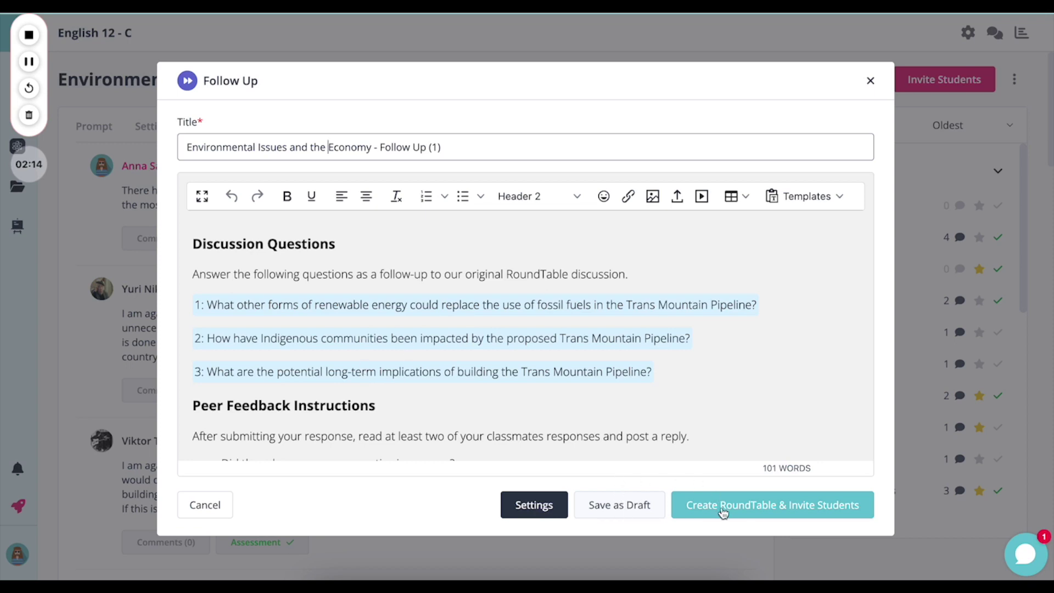
click(613, 506)
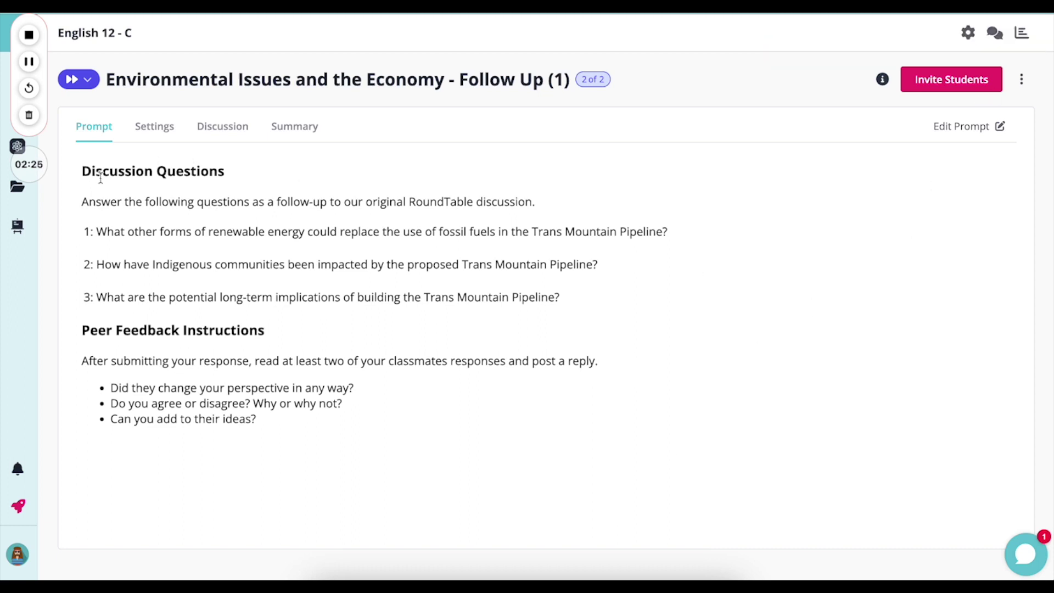
View the follow-up's discussion, switch to the original RoundTable in the sequence, and return to Follow Up (1).
click(212, 134)
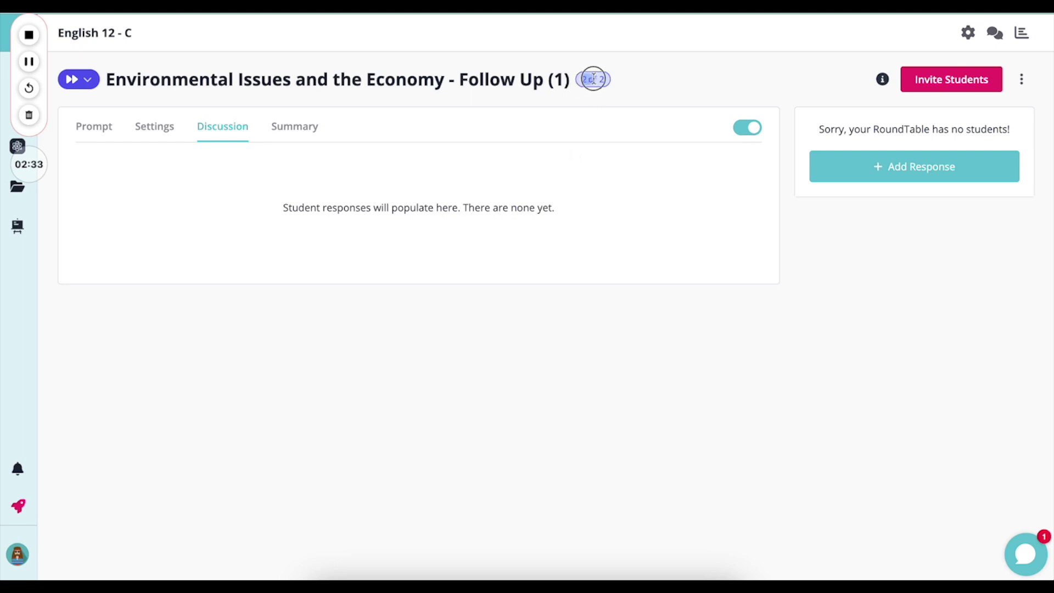
click(89, 81)
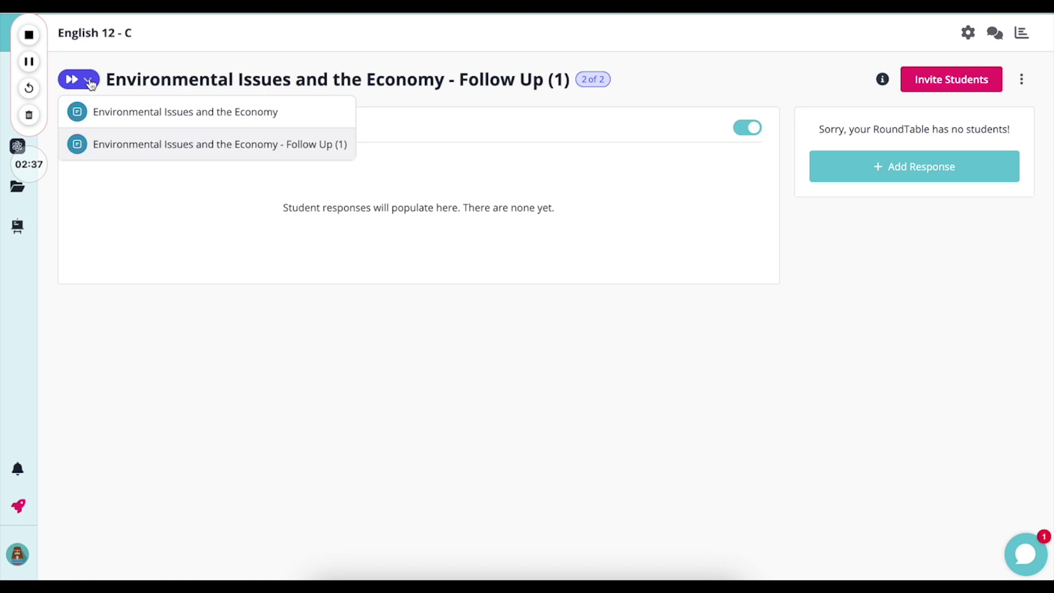
click(104, 117)
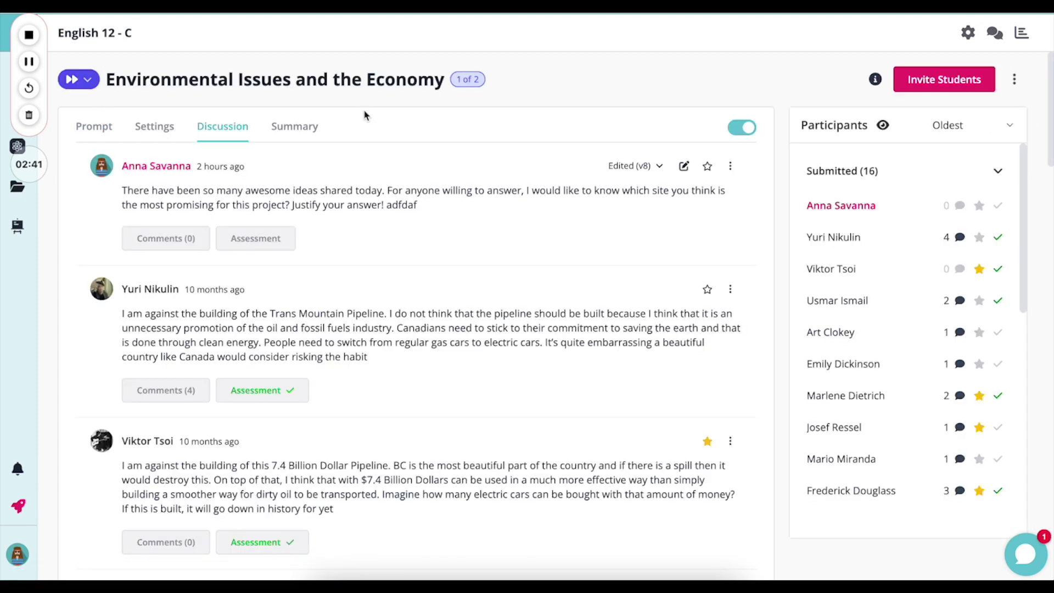
click(87, 80)
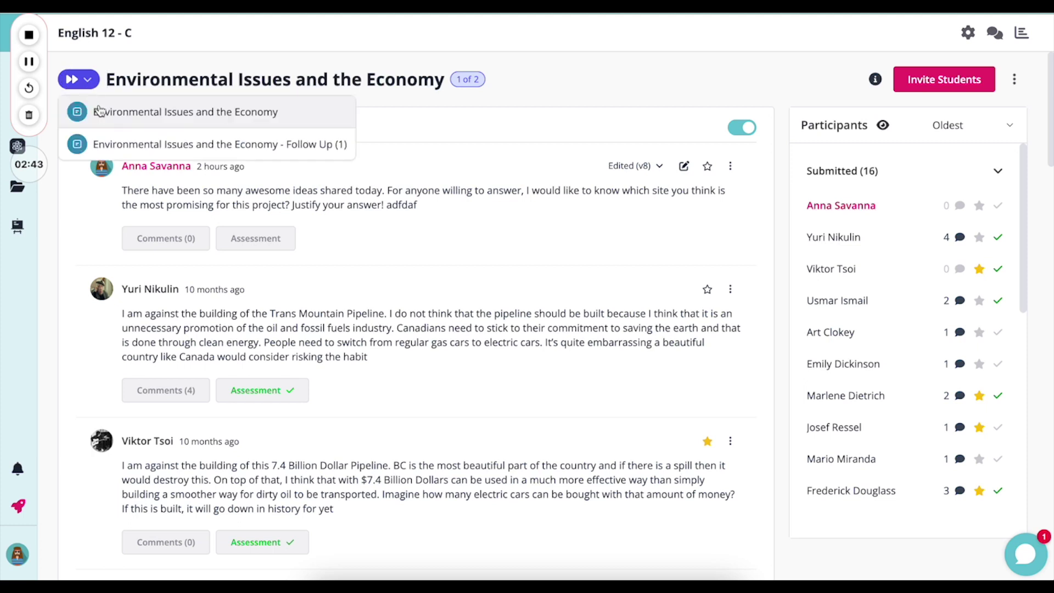
click(105, 146)
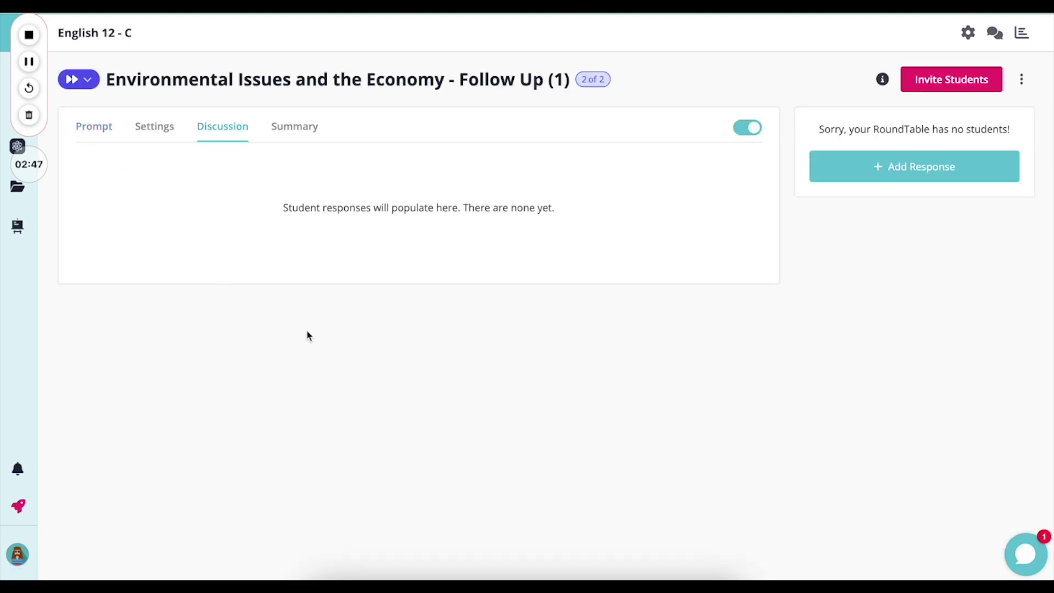
Review the list of students available to invite to the follow-up RoundTable, and close it without inviting anyone.
click(922, 82)
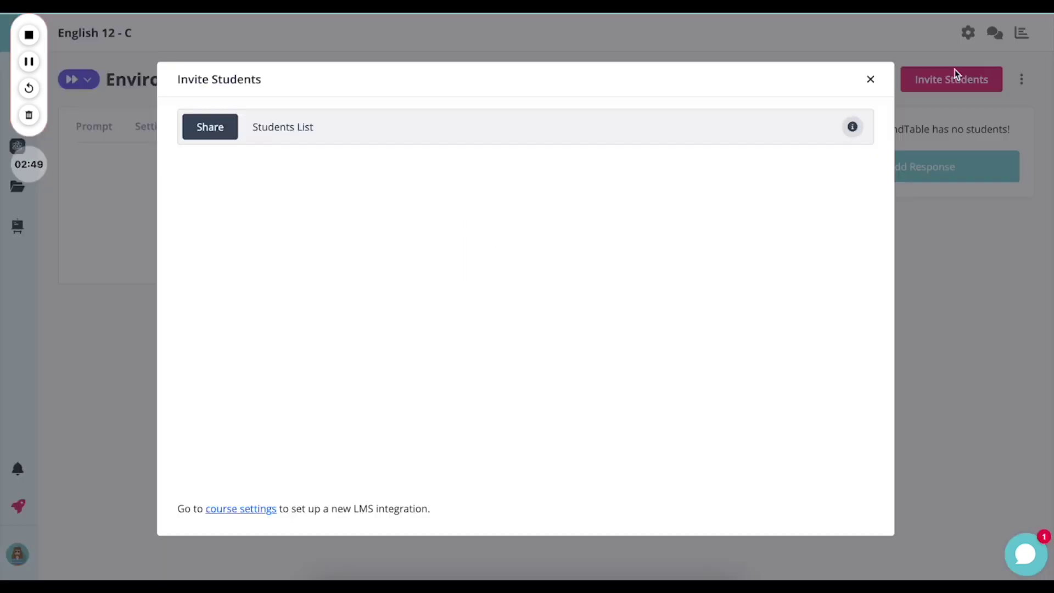
click(284, 128)
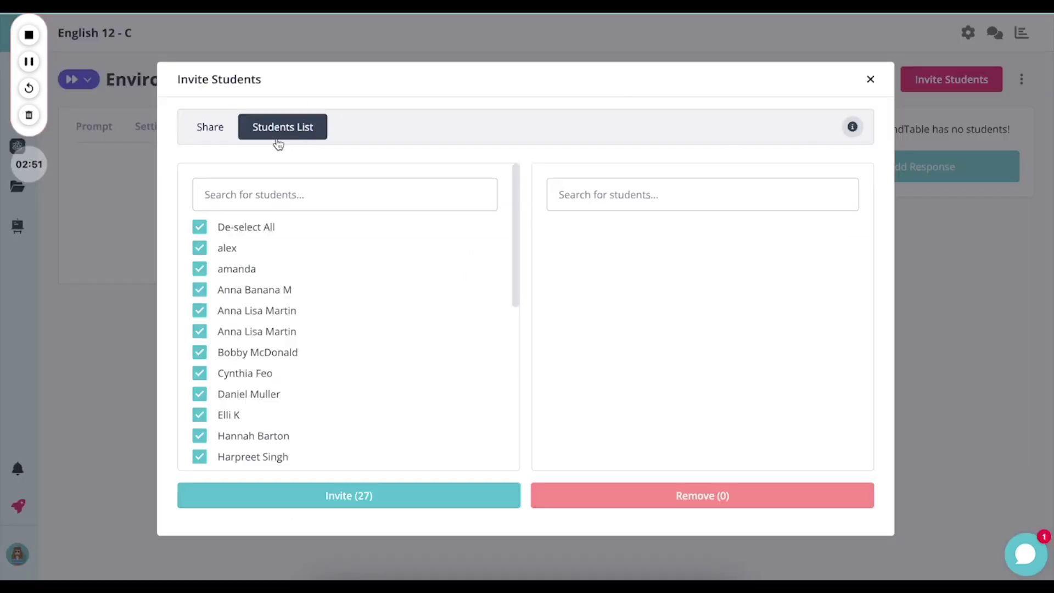
scroll(315, 357, down, 1)
click(871, 80)
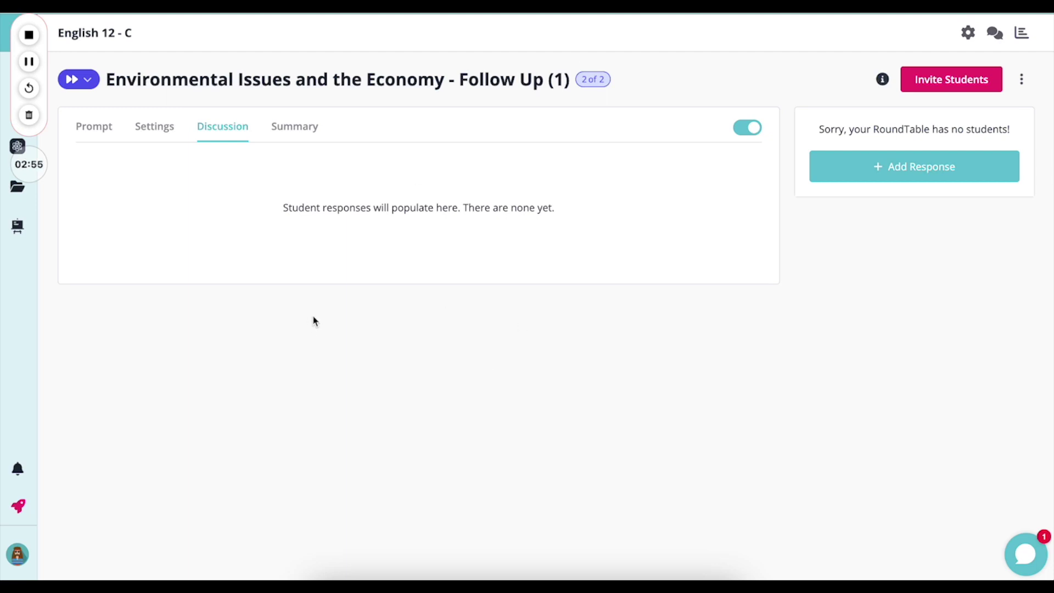
Return to the English 12 - C class and view the RoundTables inside the Environmental Issues and the Economy sequence.
click(126, 38)
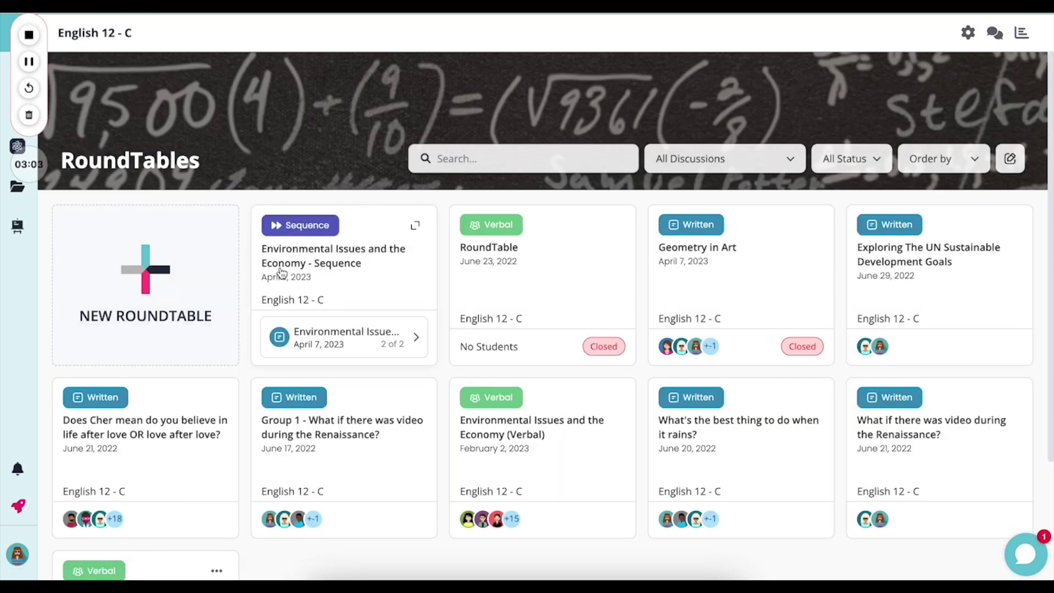
click(301, 245)
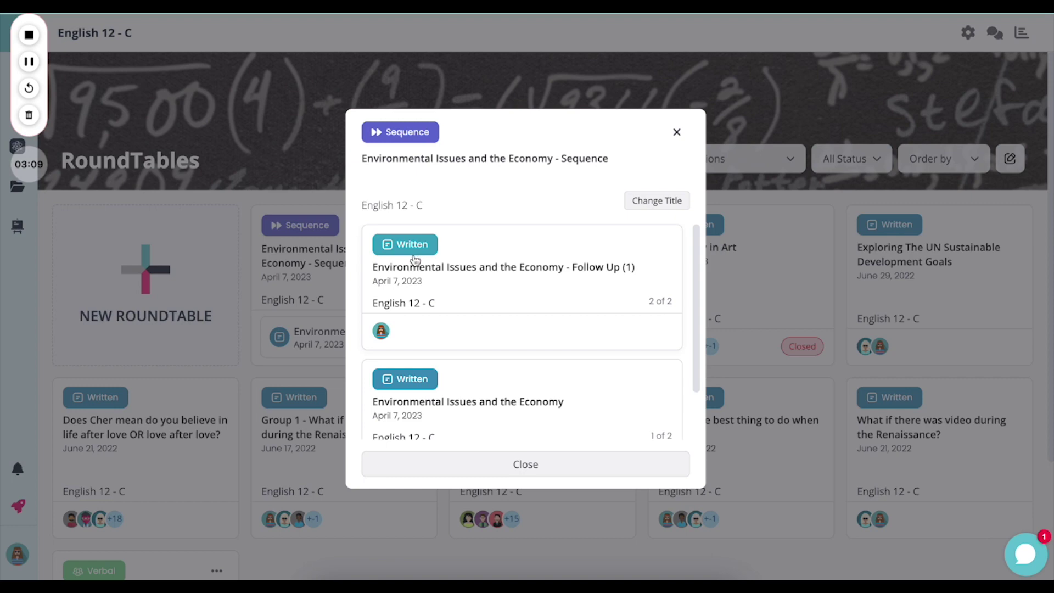
scroll(461, 372, down, 2)
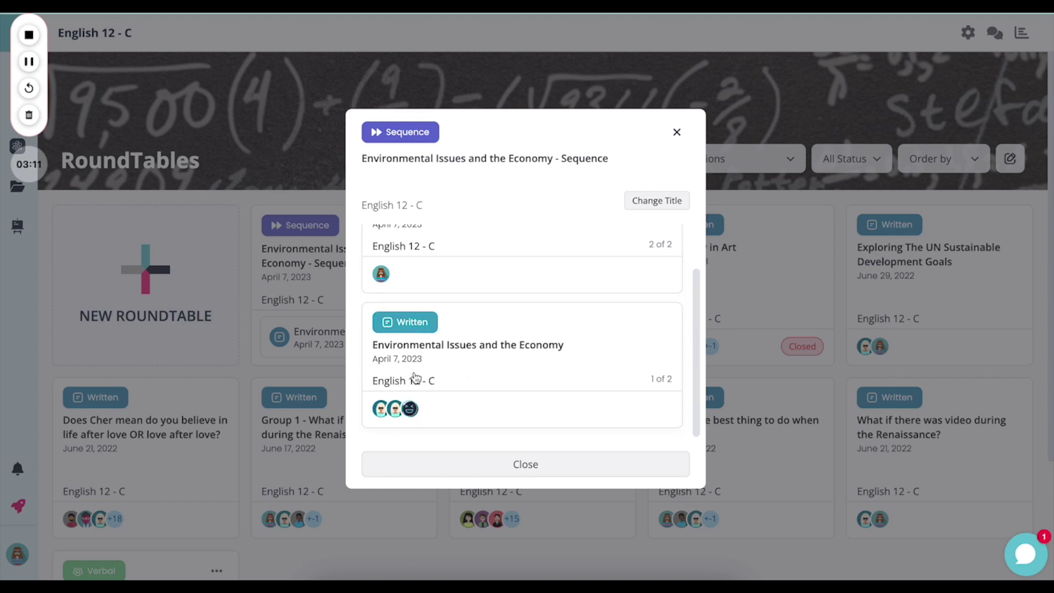
scroll(415, 377, up, 2)
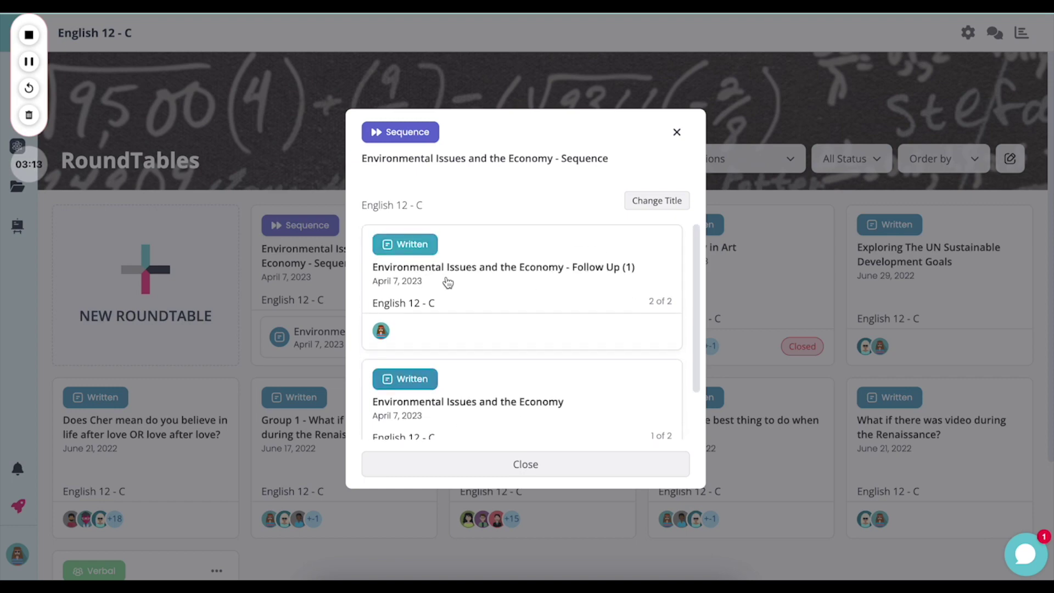
Rename the sequence as "Sequence on the Environment", save the title, and close the sequence dialog.
click(653, 206)
drag(619, 165, 355, 174)
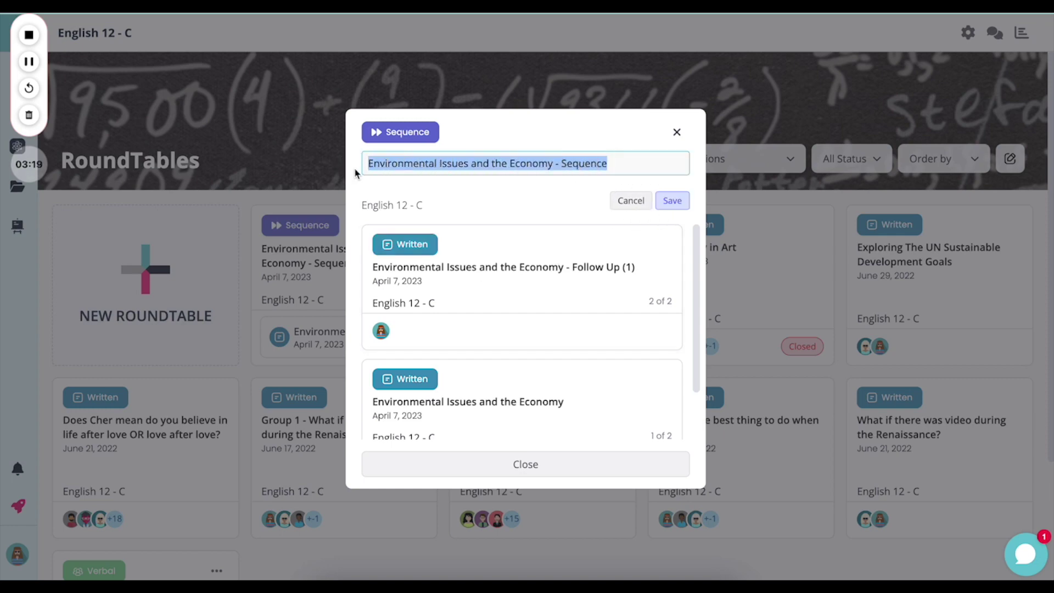
text(Sequence on the )
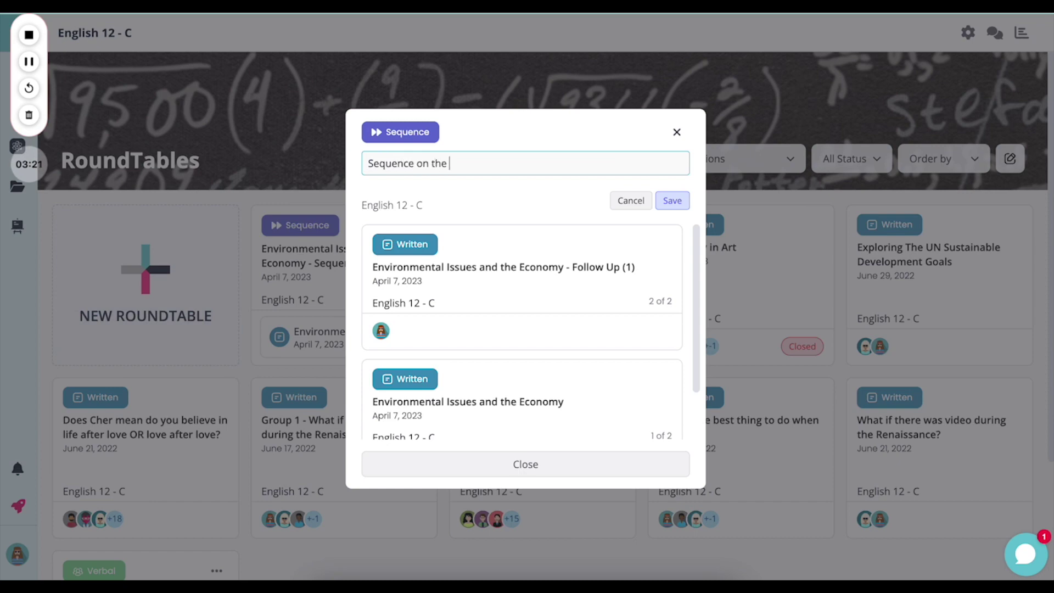
text(Environment)
click(665, 201)
click(676, 133)
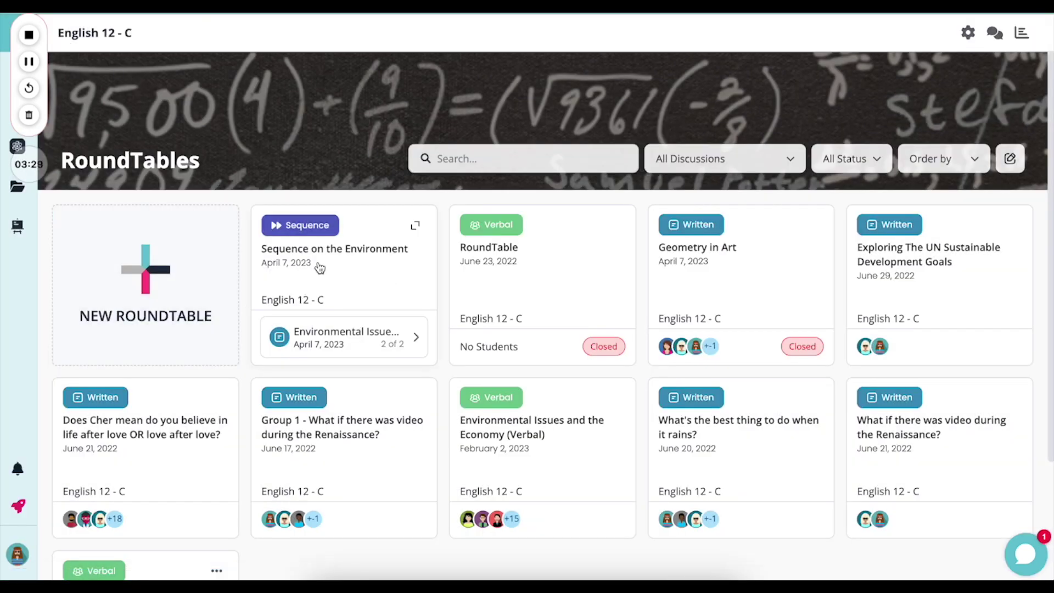
Open the original Environmental Issues and the Economy RoundTable from the sequence card and start another follow-up.
click(416, 337)
click(335, 341)
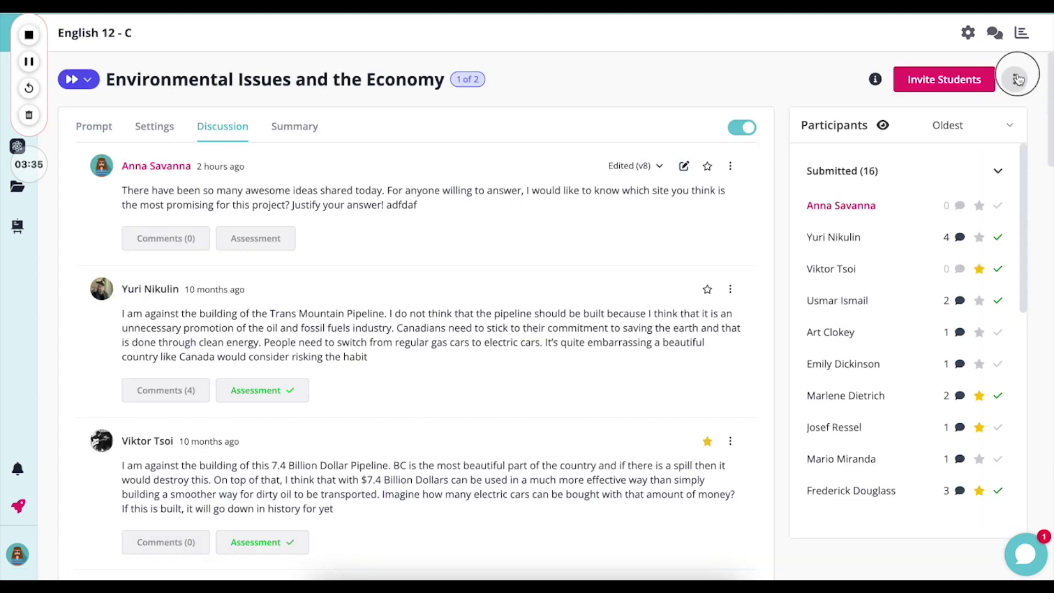
click(1017, 79)
click(983, 104)
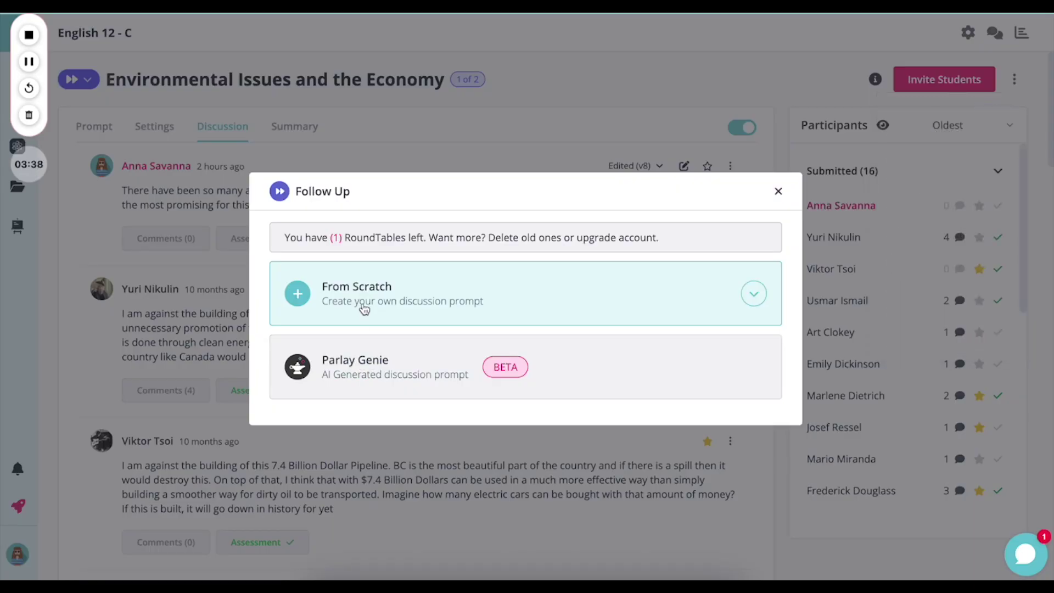
Generate a Verbal RoundTable follow-up with Parlay Genie, review its prompt, and save it as a draft.
click(364, 368)
click(379, 418)
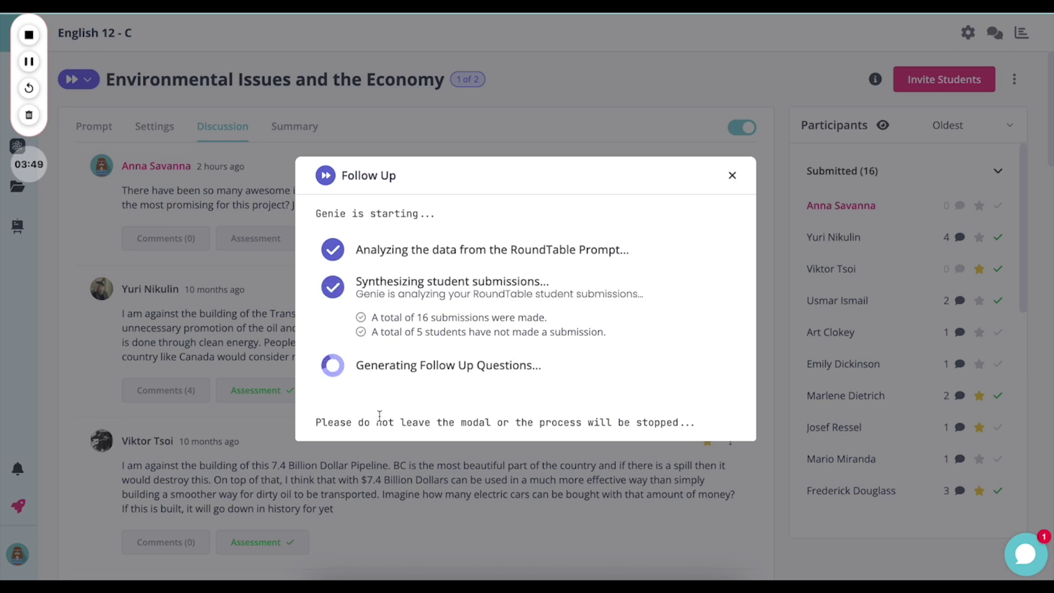
double_click(379, 416)
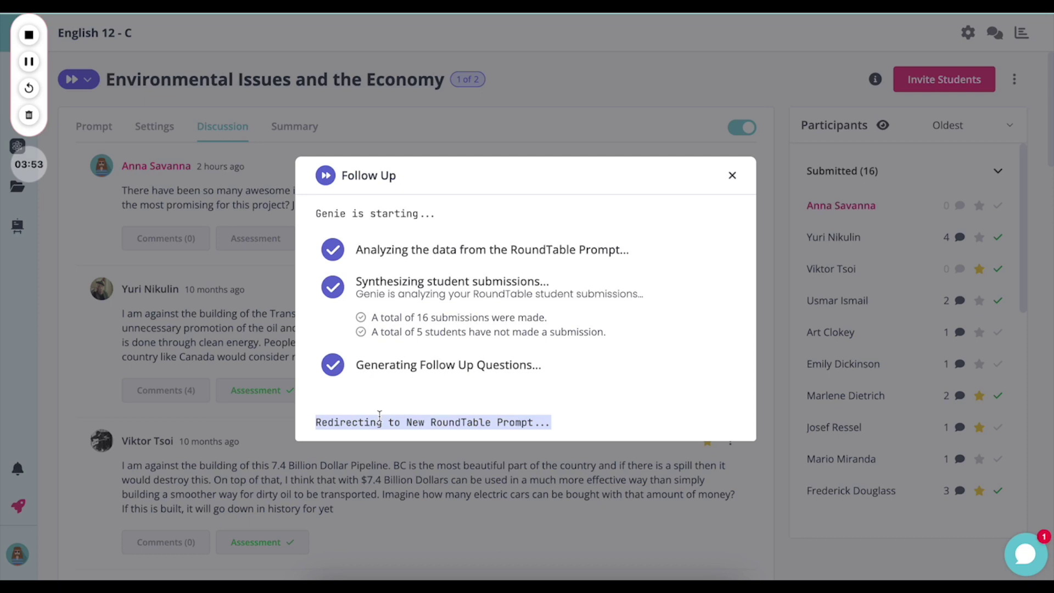
scroll(383, 381, down, 2)
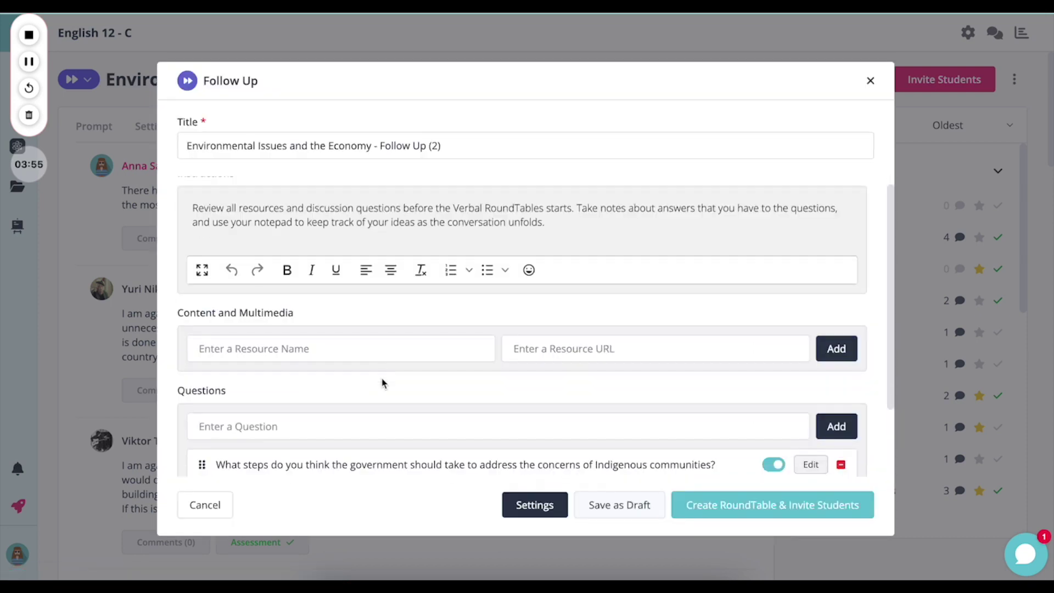
scroll(401, 305, up, 2)
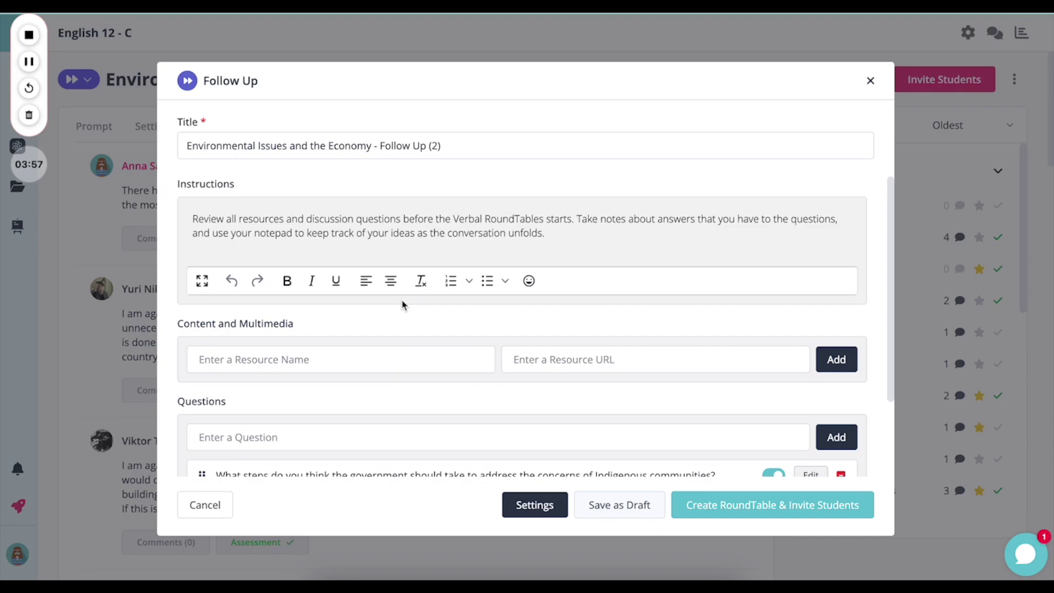
click(638, 508)
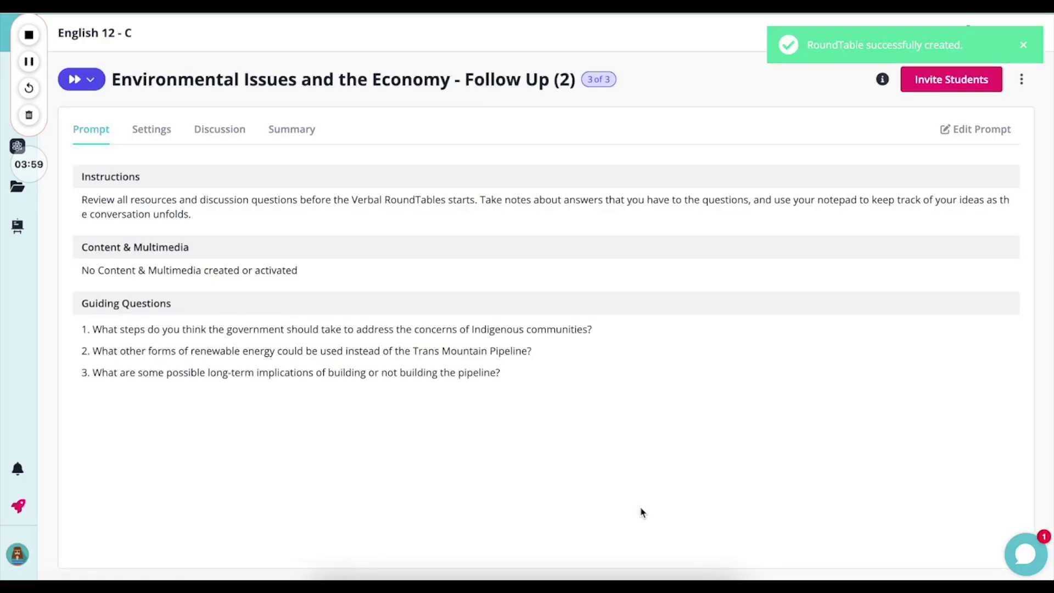
click(1024, 48)
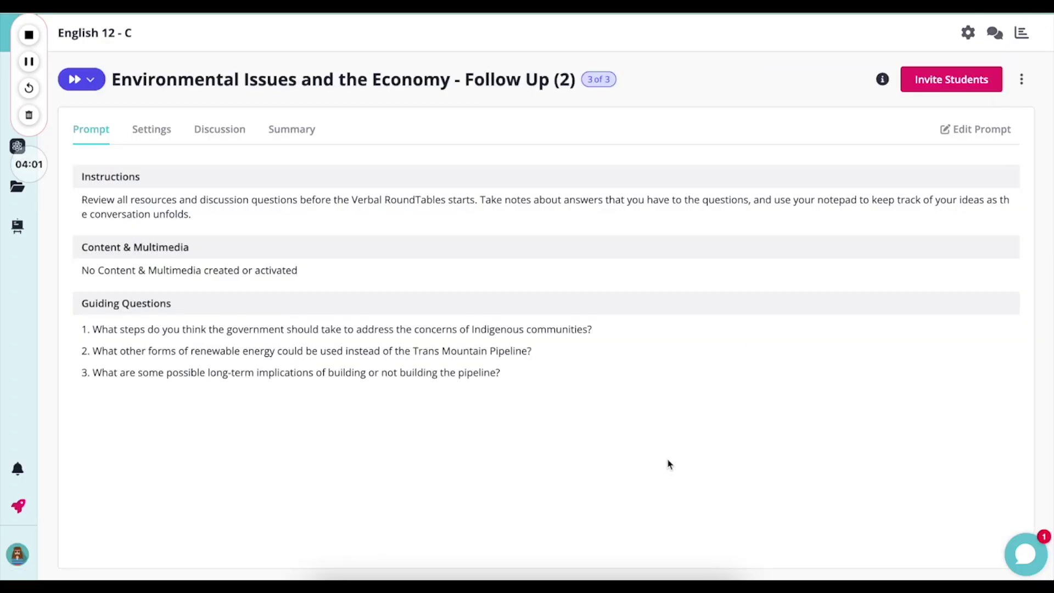
View the list of RoundTables in the sequence, and return to the English 12 - C class page.
click(83, 79)
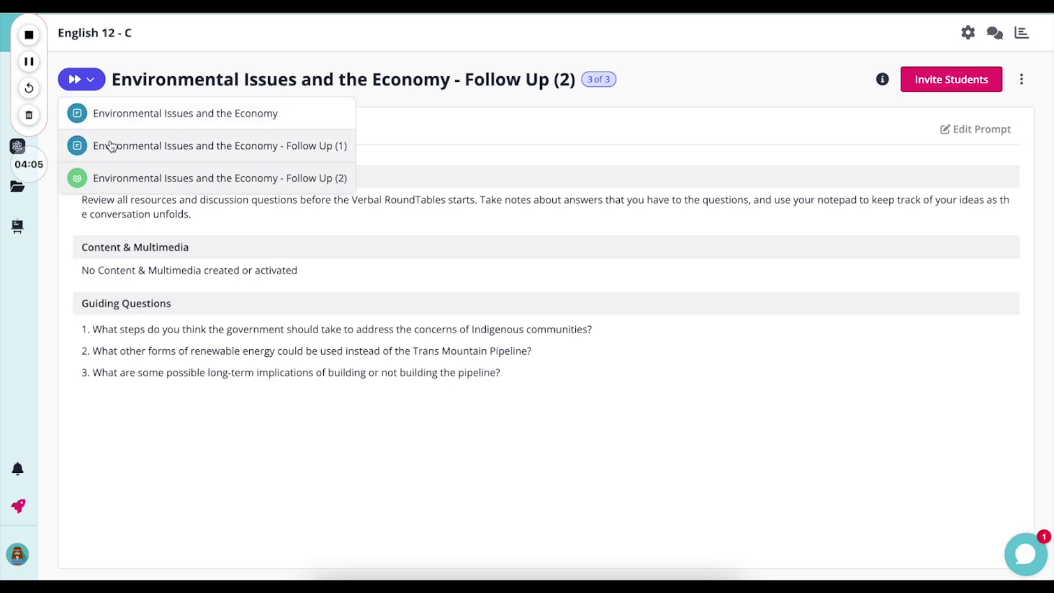
click(184, 438)
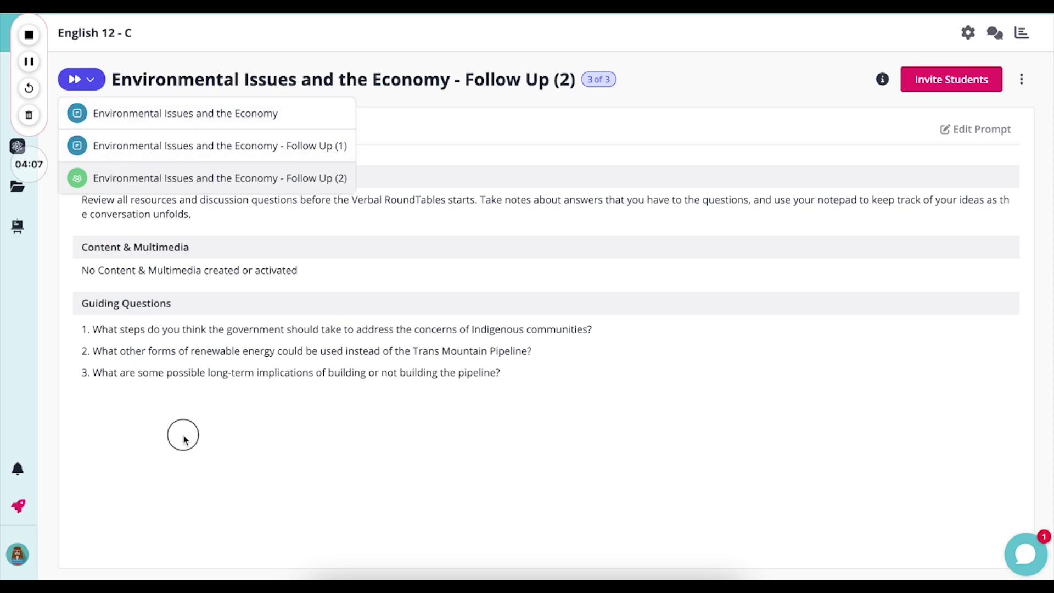
click(109, 36)
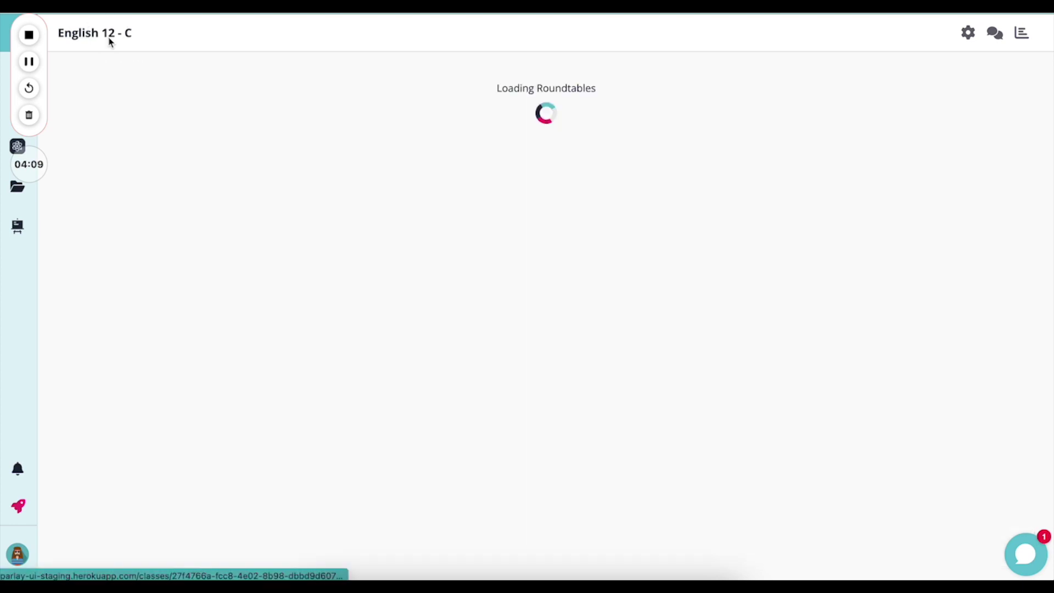